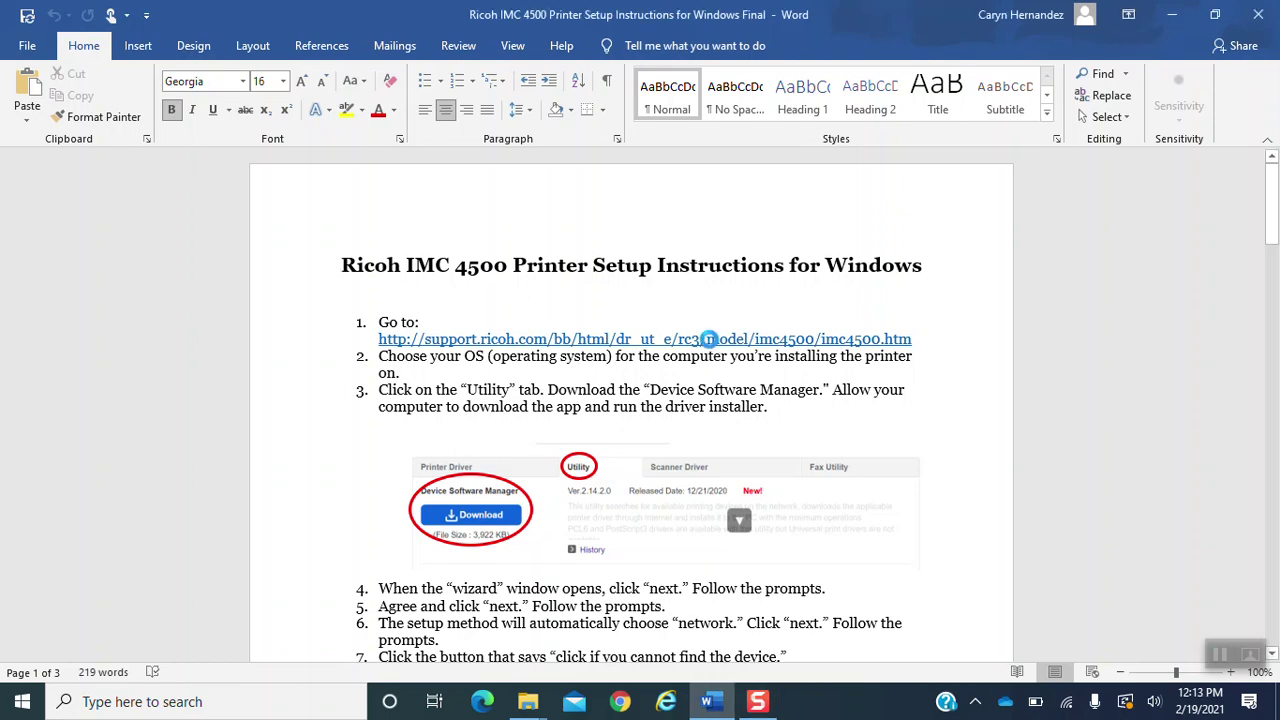
- Open the Ricoh IM C4500/C6000 downloads page and show the Windows 10 (64-bit) drivers
{"action": "left_click", "coordinate": [709, 345], "text": "ctrl"}
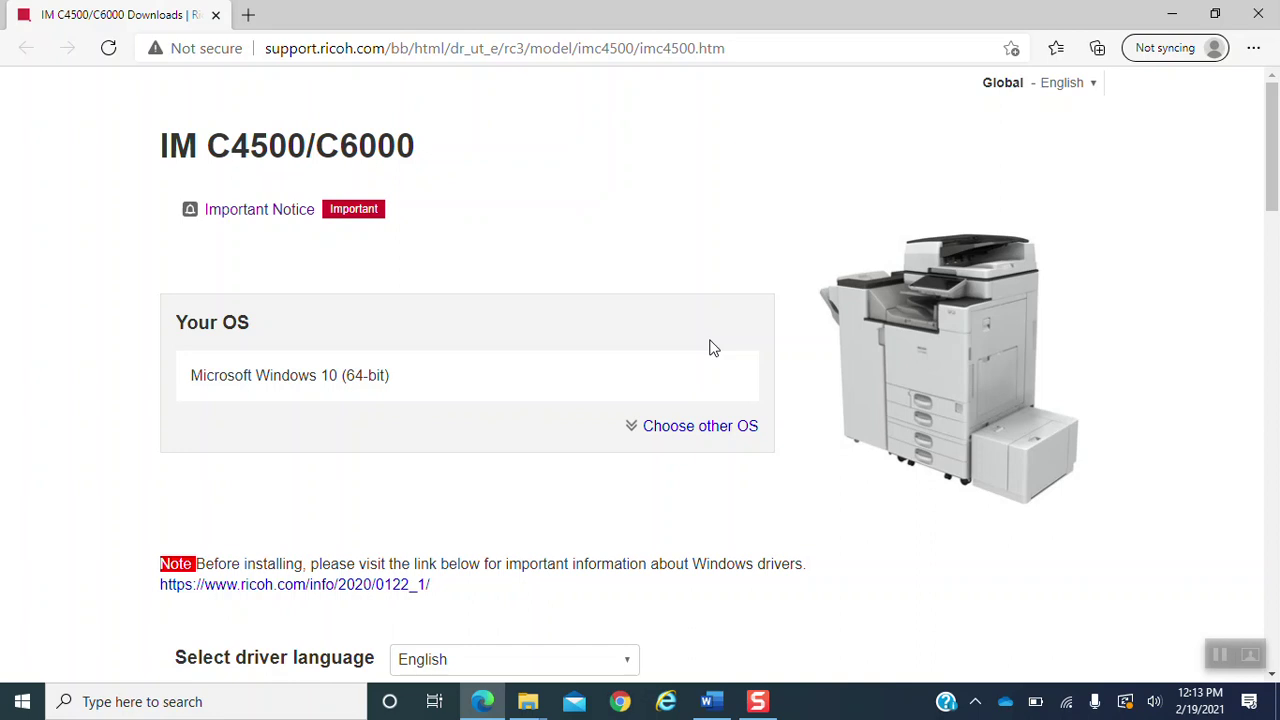
{"action": "left_click", "coordinate": [710, 432]}
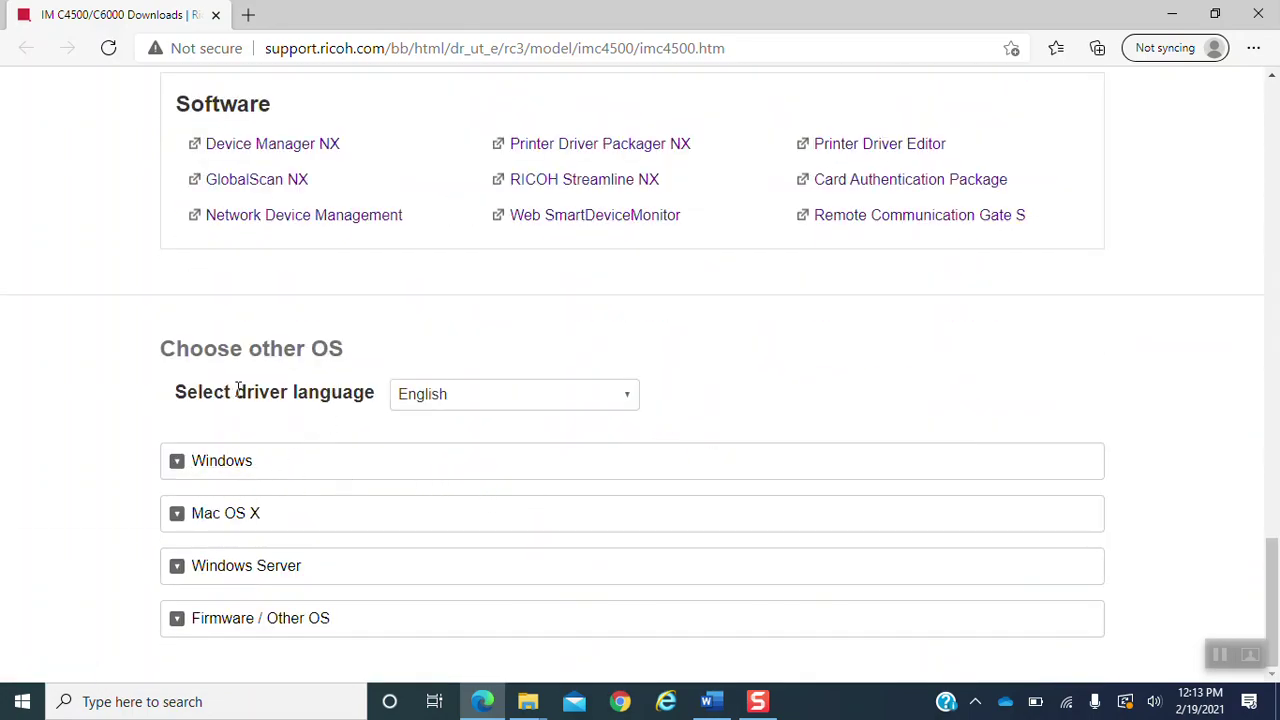
{"action": "left_click", "coordinate": [245, 470]}
{"action": "scroll", "coordinate": [260, 470], "scroll_direction": "down", "scroll_amount": 4}
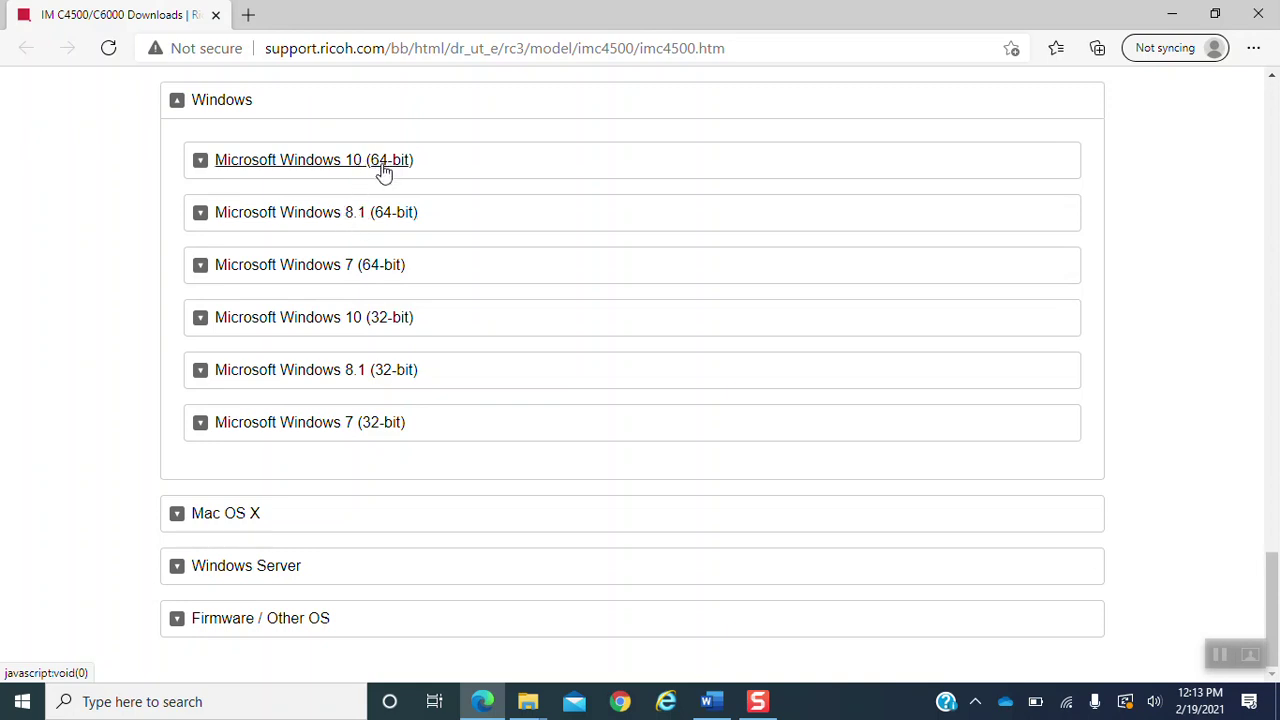
{"action": "left_click", "coordinate": [318, 163]}
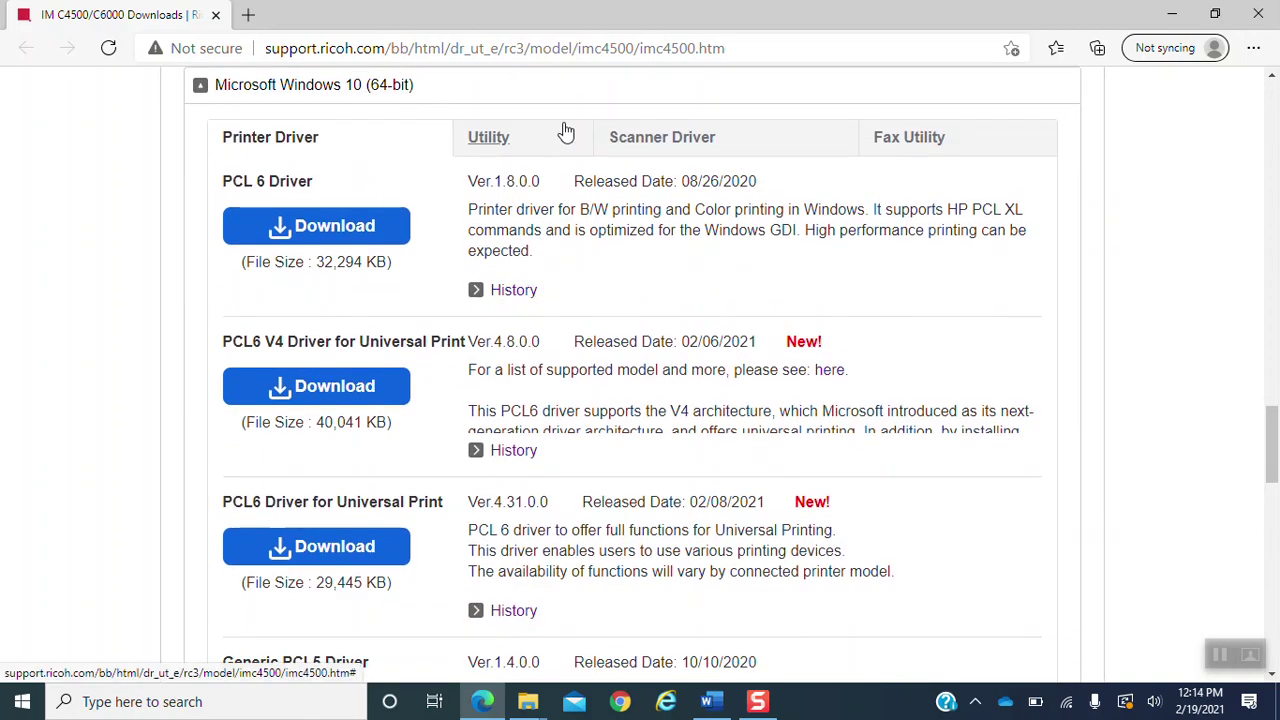
- Download Device Software Manager Ver.2.14.2.0 from the Utility downloads for Windows 10 (64-bit)
{"action": "left_click", "coordinate": [503, 137]}
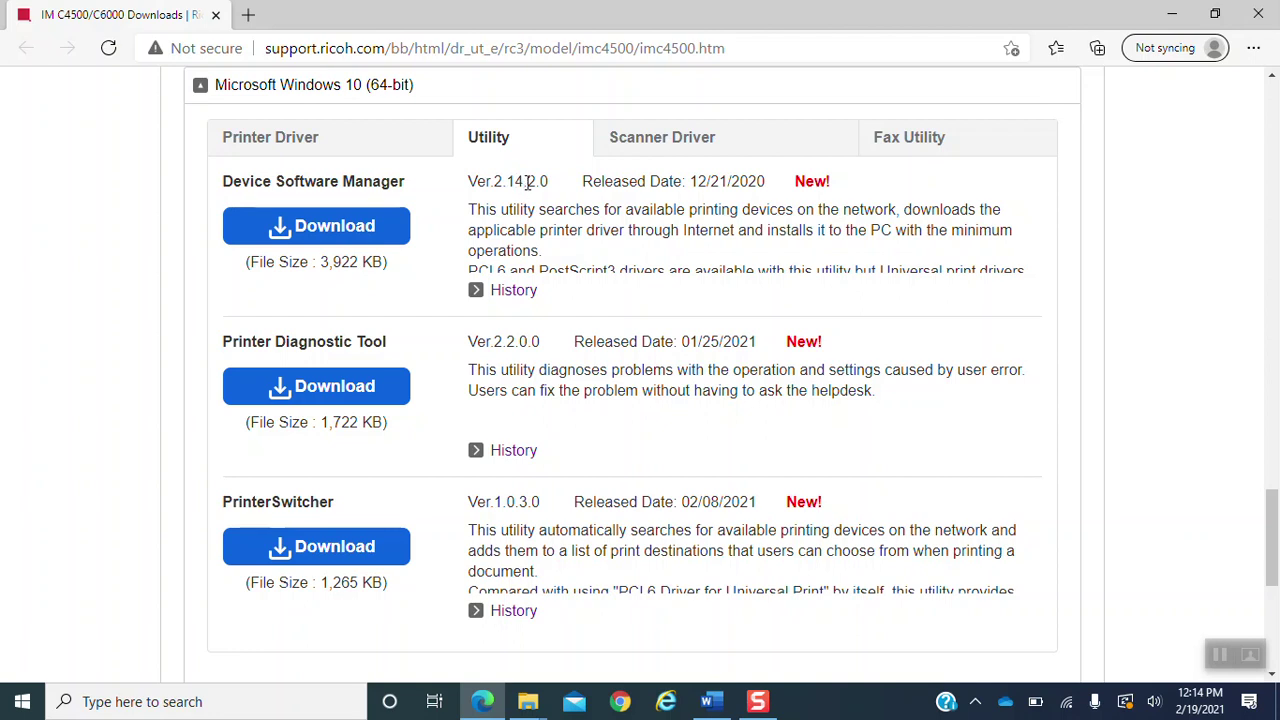
{"action": "left_click", "coordinate": [380, 232]}
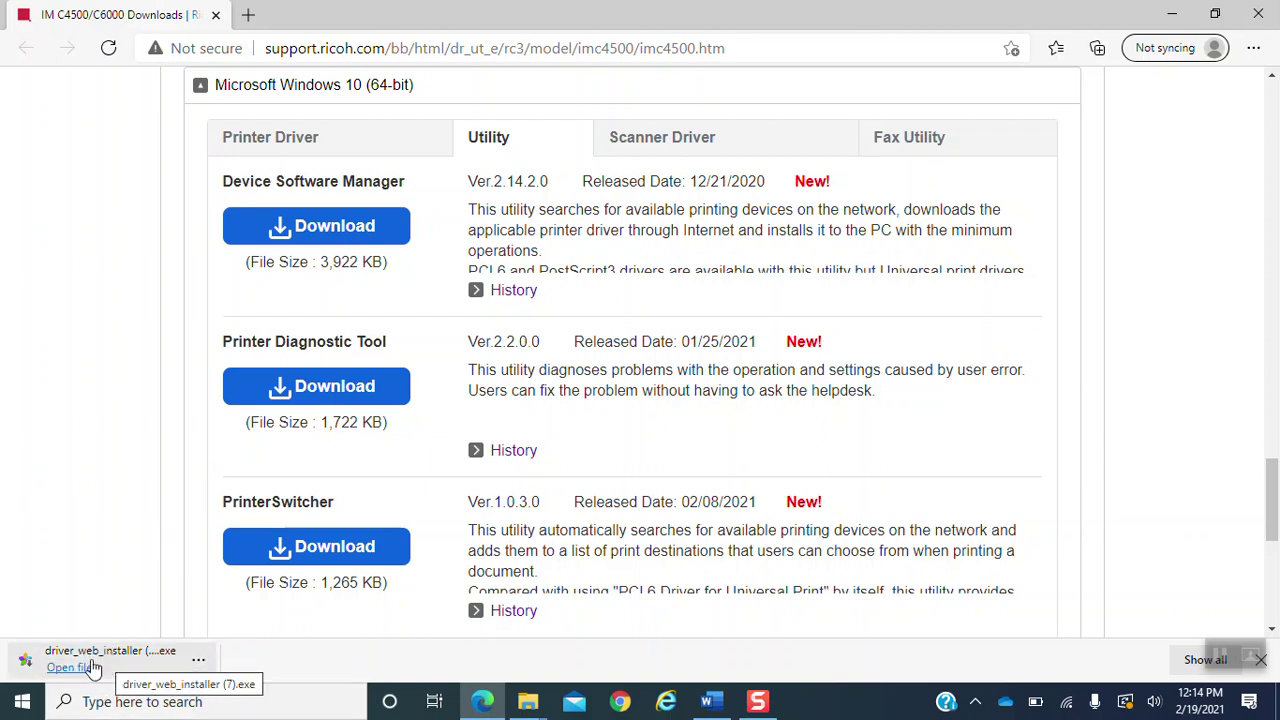
- Run the downloaded web installer and accept the licence agreement to start installing
{"action": "left_click", "coordinate": [72, 668]}
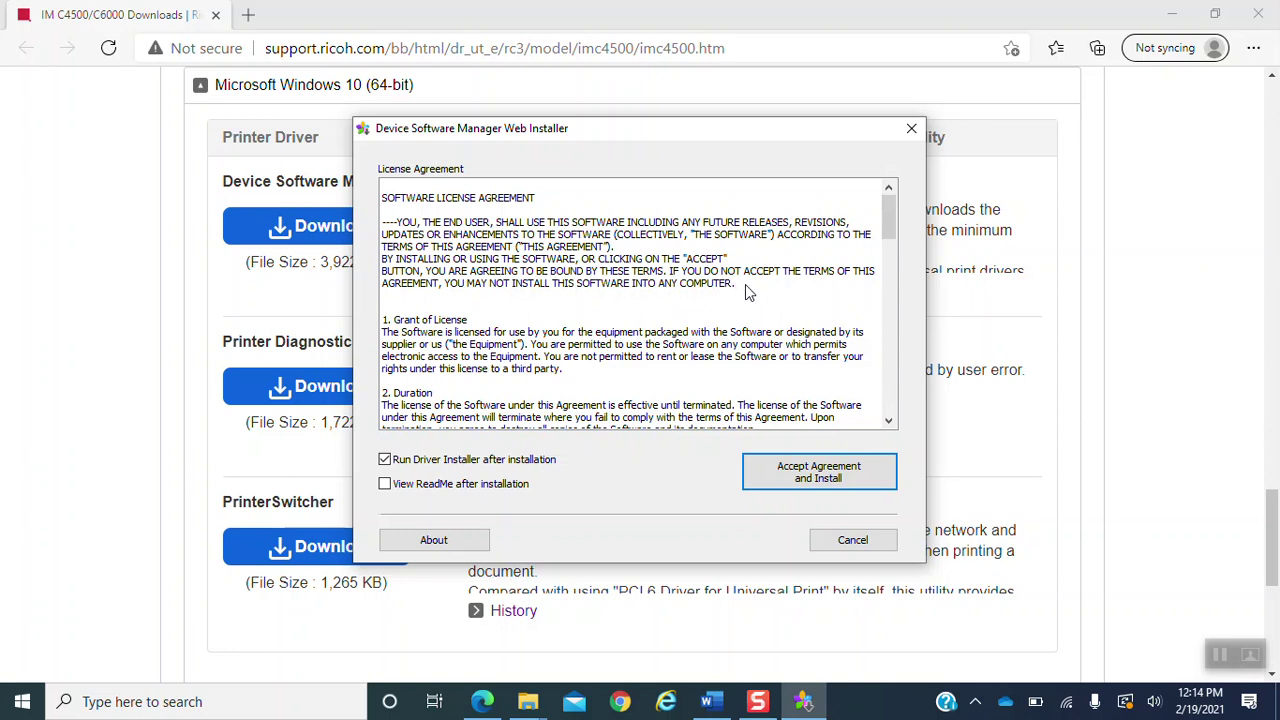
{"action": "left_click", "coordinate": [870, 477]}
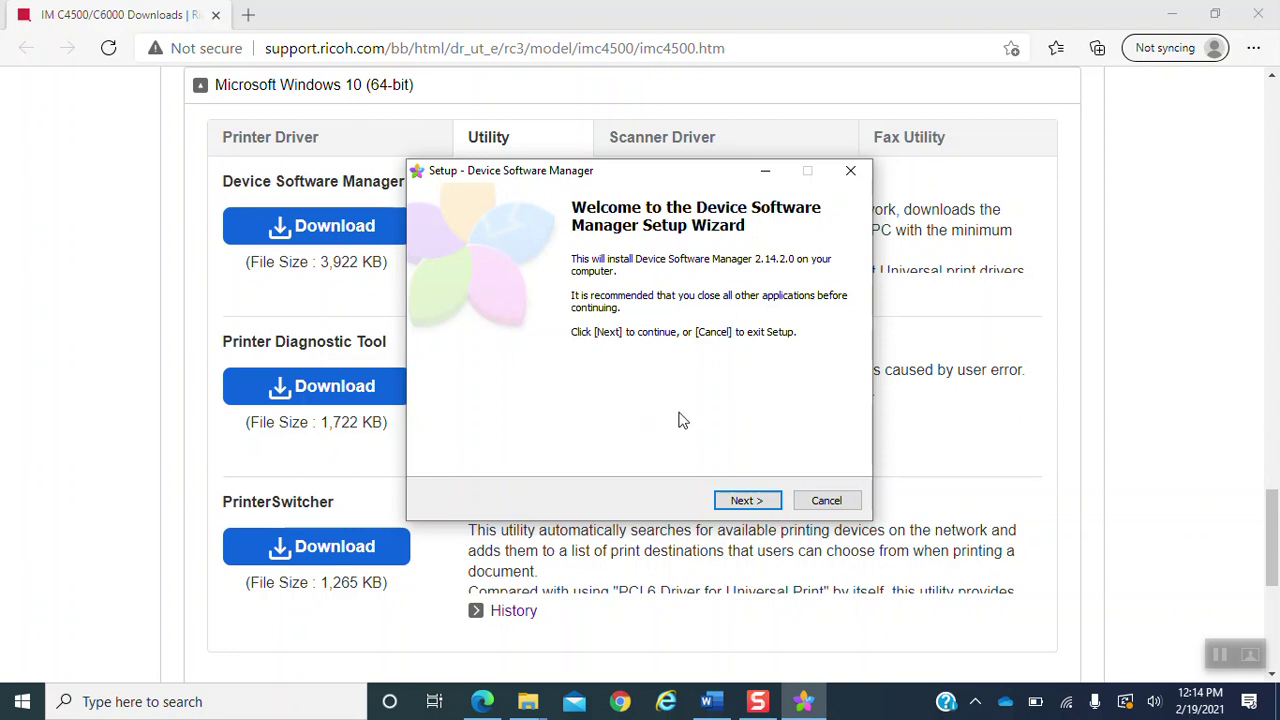
- Proceed through the Device Software Manager 2.14.2.0 setup wizard until it finishes
{"action": "left_click", "coordinate": [738, 503]}
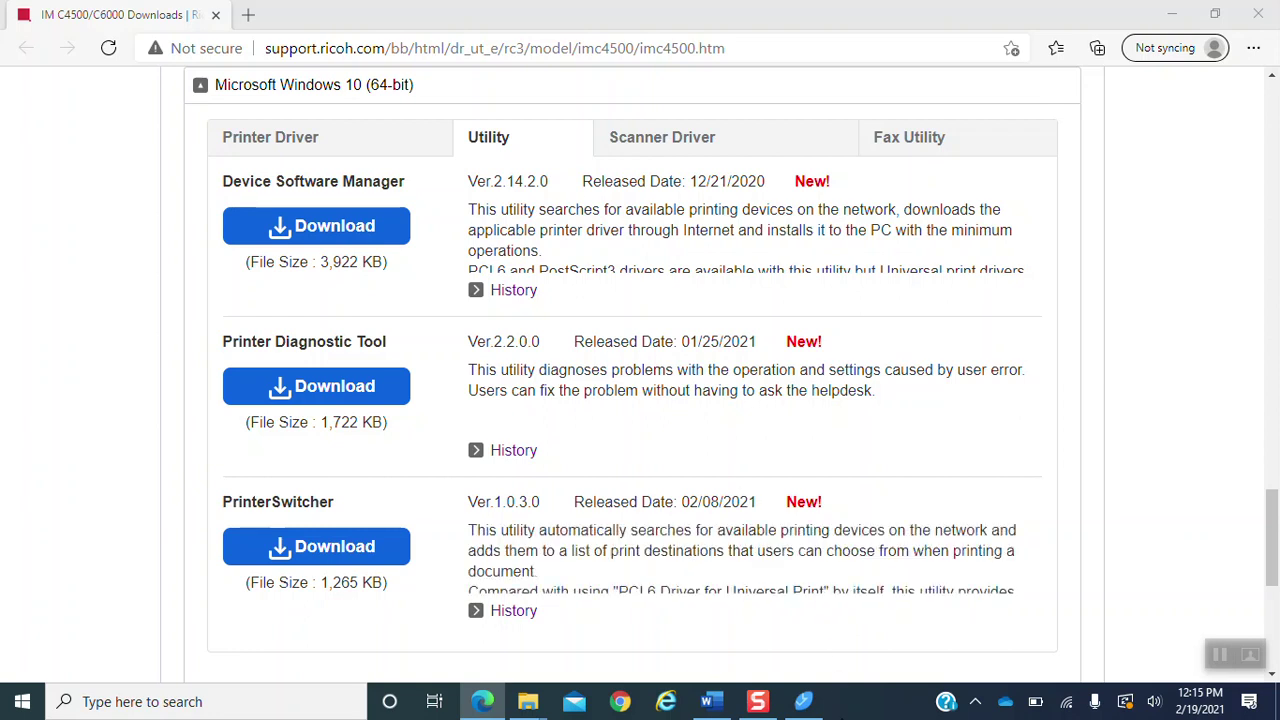
- In the Ricoh Driver Installer, agree to the licence and choose a Network connection setup
{"action": "mouse_move", "coordinate": [804, 701]}
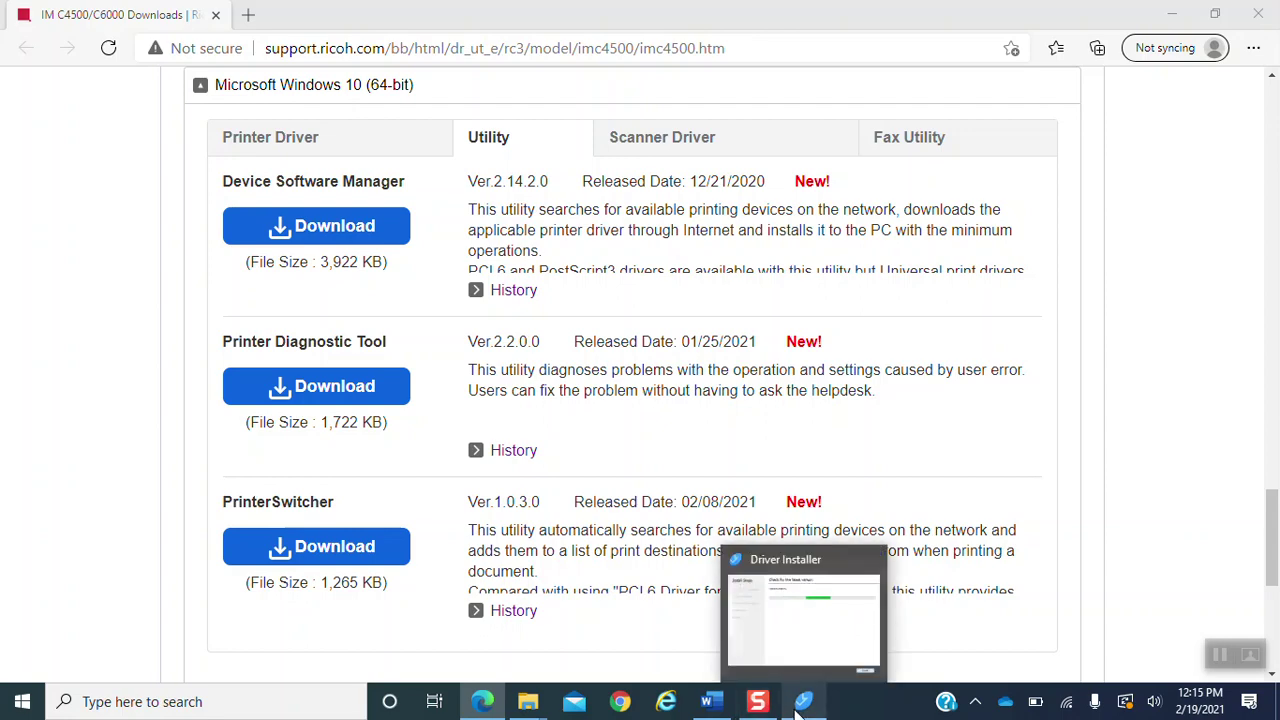
{"action": "left_click", "coordinate": [800, 705]}
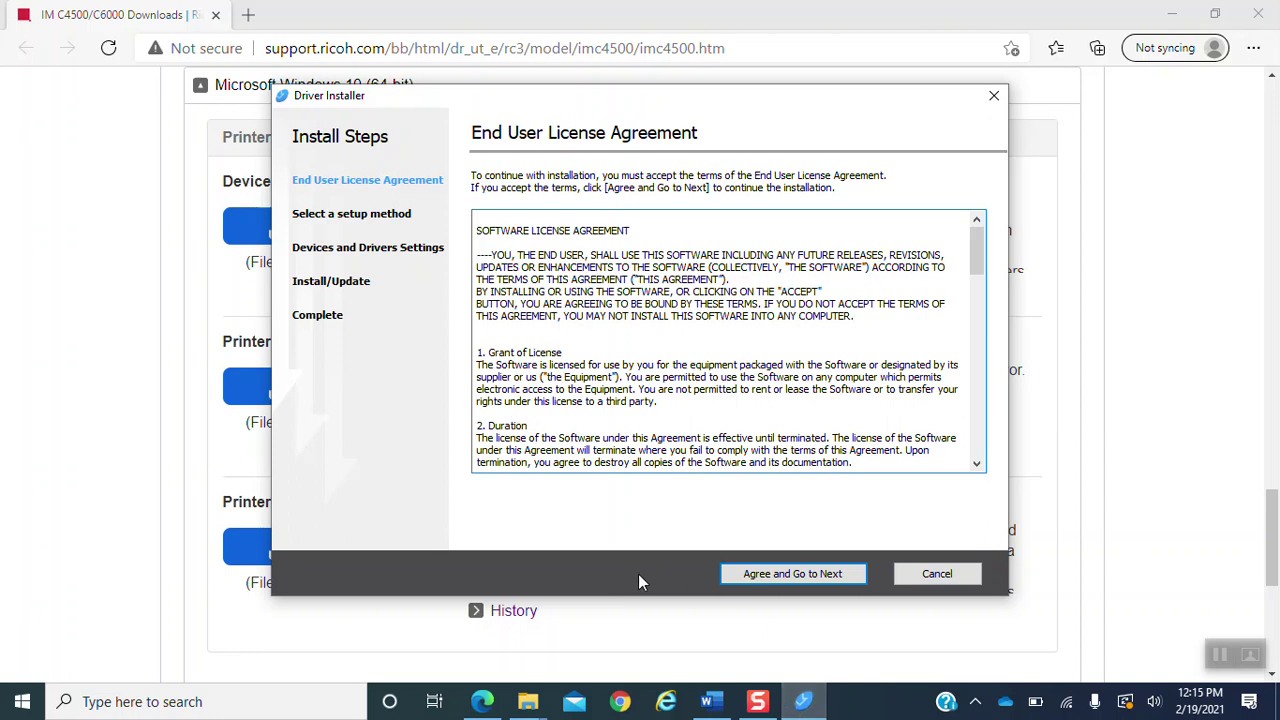
{"action": "left_click", "coordinate": [758, 578]}
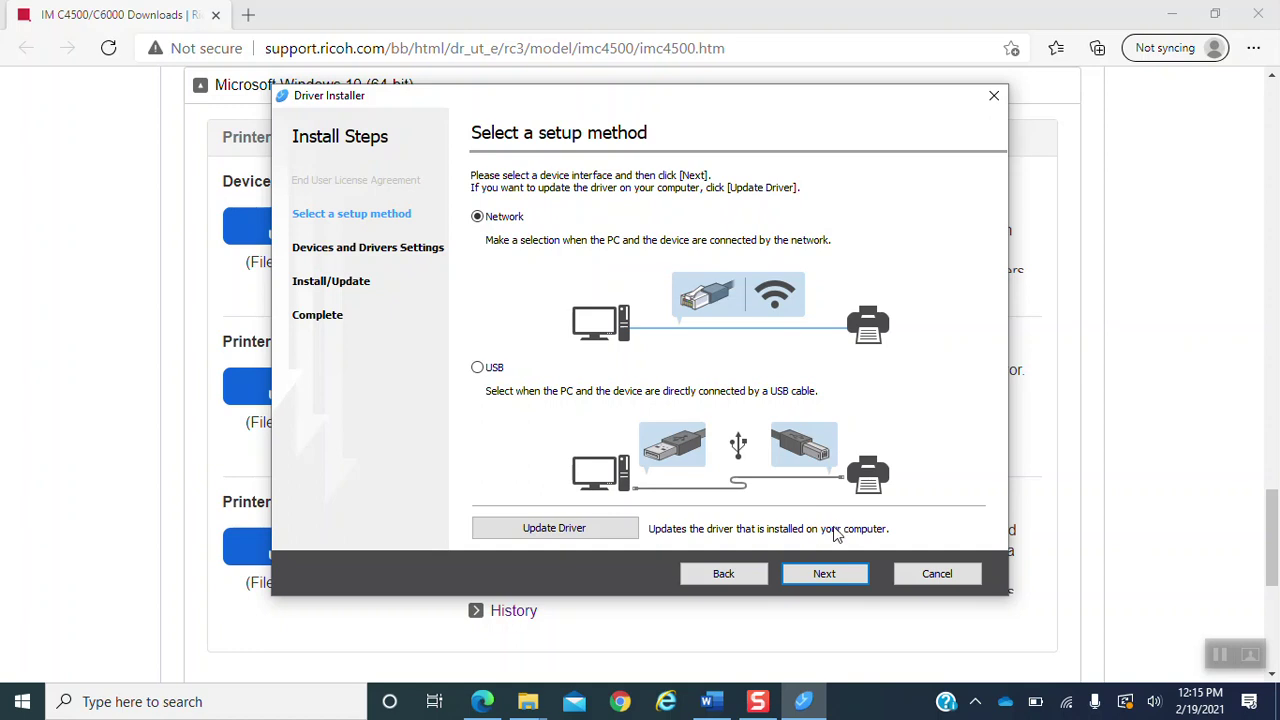
{"action": "left_click", "coordinate": [826, 578]}
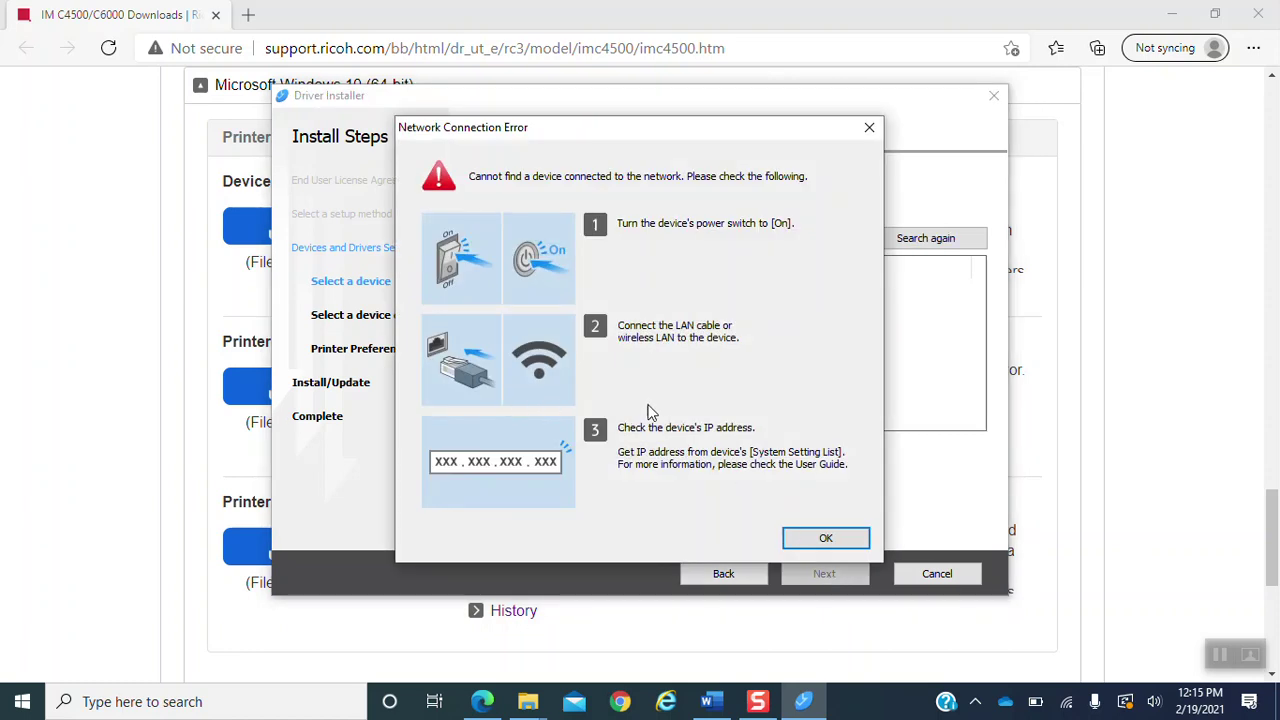
- Dismiss the Network Connection Error so the installer offers searching by IP address
{"action": "left_click", "coordinate": [814, 537]}
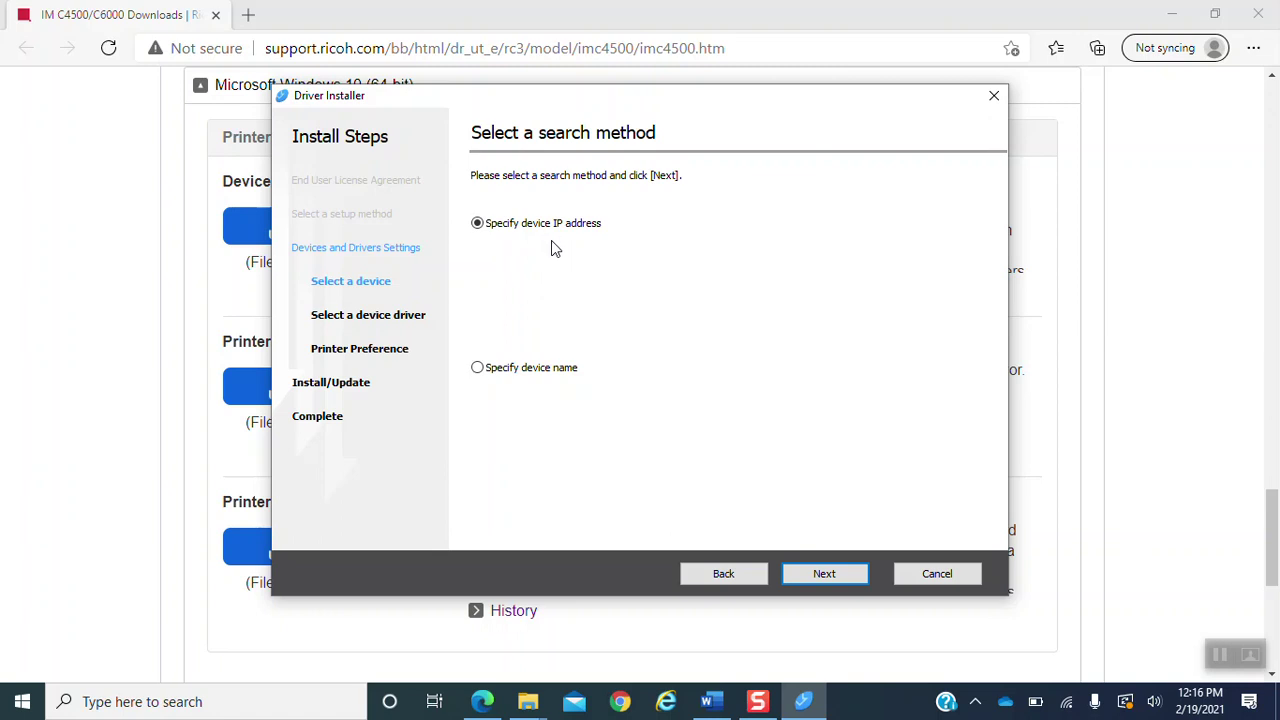
- Choose to search by device IP address and enter 10.1.10.40
{"action": "left_click", "coordinate": [822, 576]}
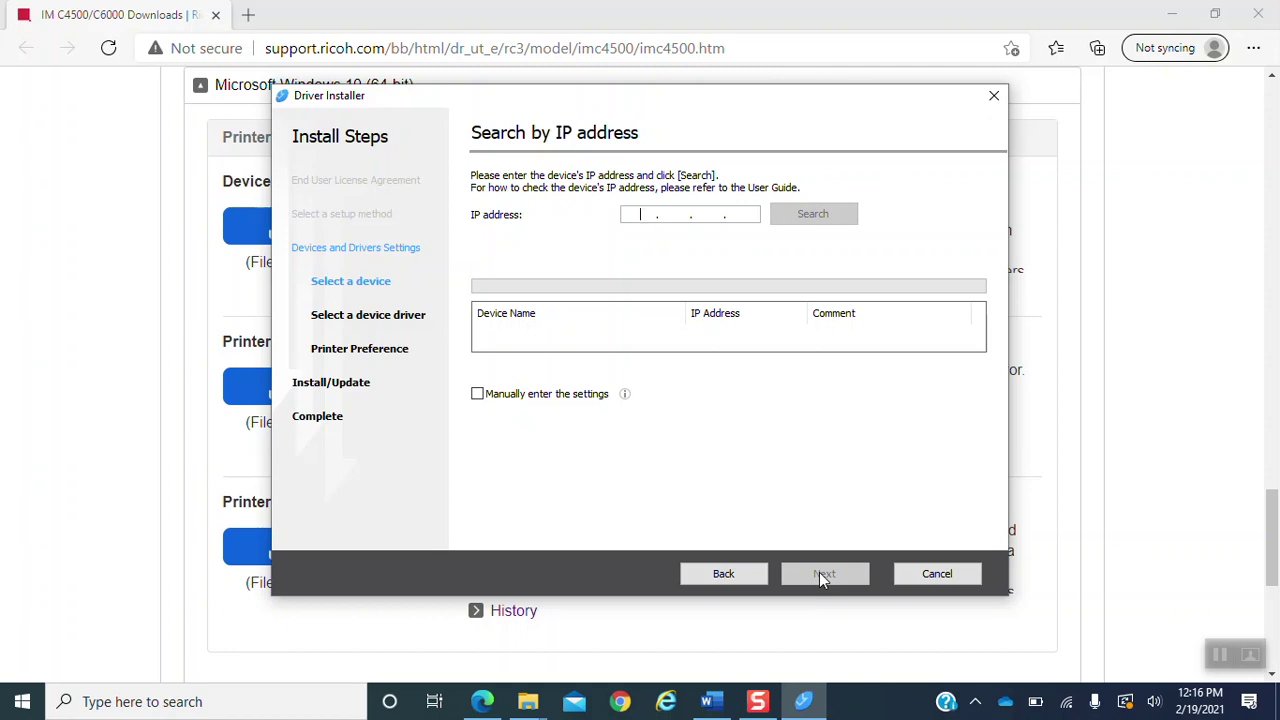
{"action": "type", "text": "10..."}
{"action": "left_click", "coordinate": [670, 212]}
{"action": "type", "text": "1.."}
{"action": "left_click", "coordinate": [705, 214]}
{"action": "type", "text": "10 ."}
{"action": "left_click", "coordinate": [745, 213]}
{"action": "type", "text": "40"}
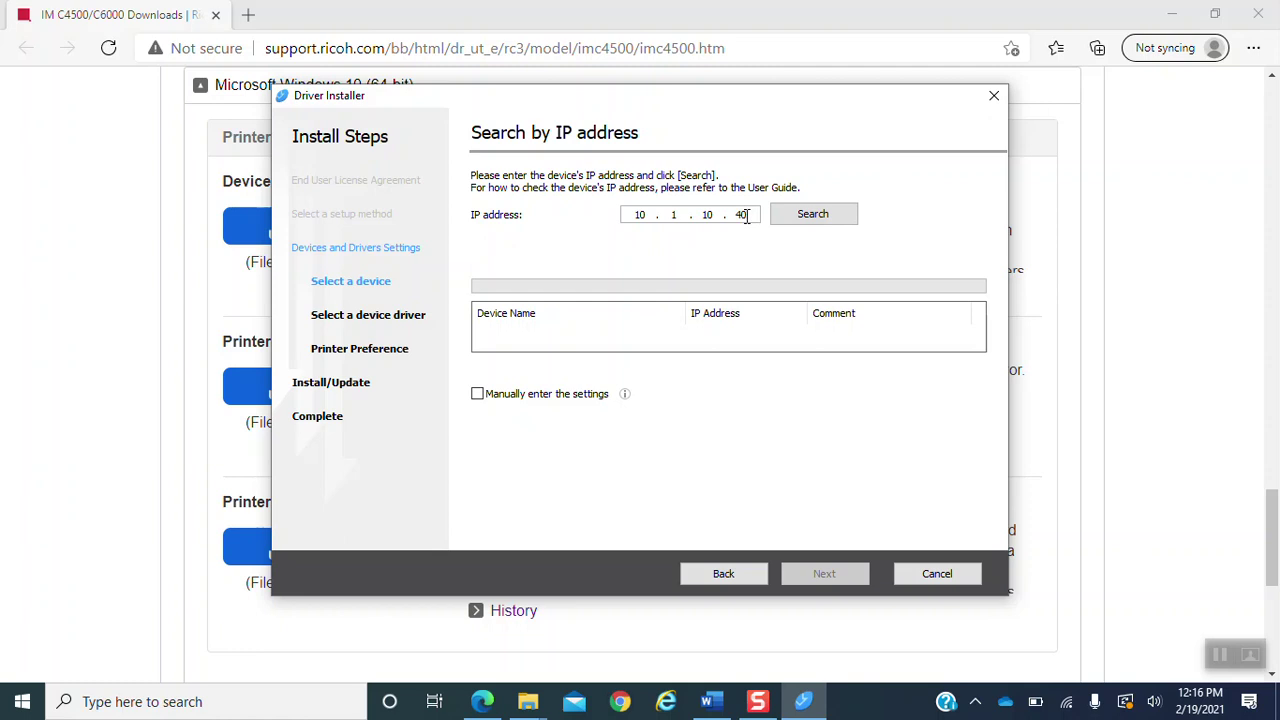
- Search 10.1.10.40, install the found IM C4500 PCL 6 driver, and close the installer
{"action": "left_click", "coordinate": [818, 224]}
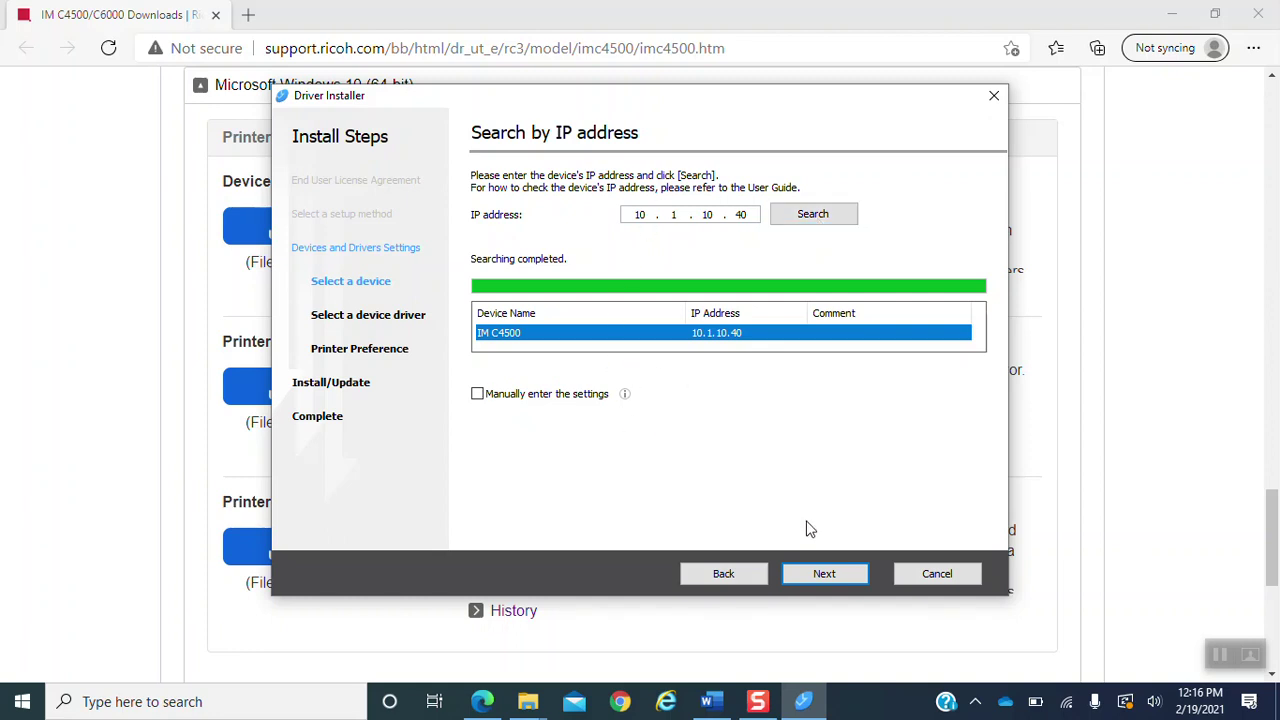
{"action": "left_click", "coordinate": [815, 577]}
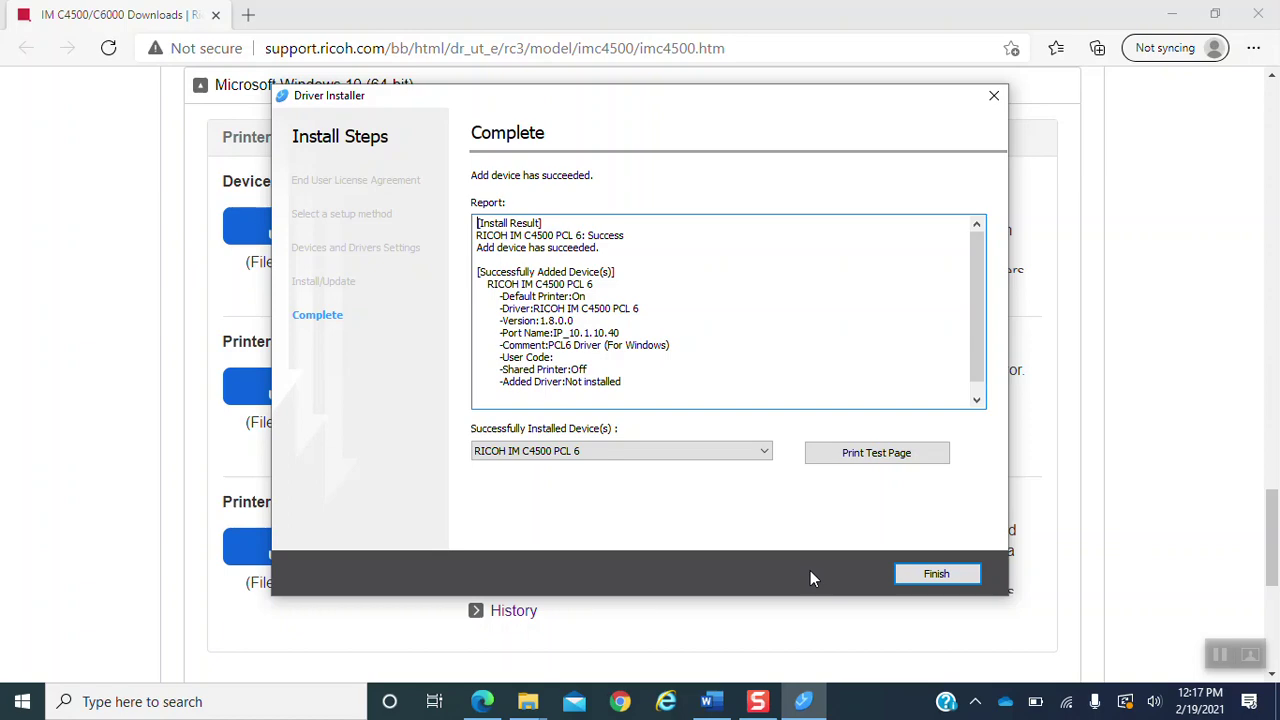
{"action": "left_click", "coordinate": [934, 574]}
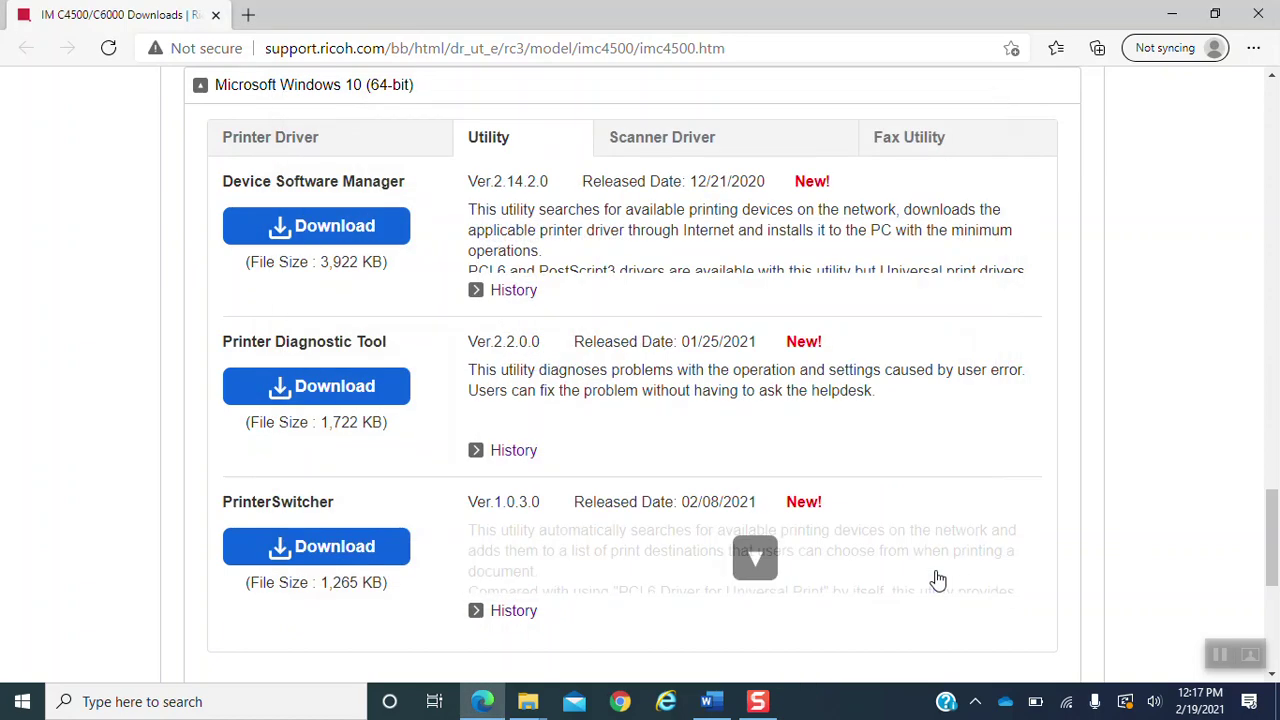
- Find Printers & scanners through Windows search and open the RICOH IM C4500 PCL 6 manage page
{"action": "left_click", "coordinate": [290, 712]}
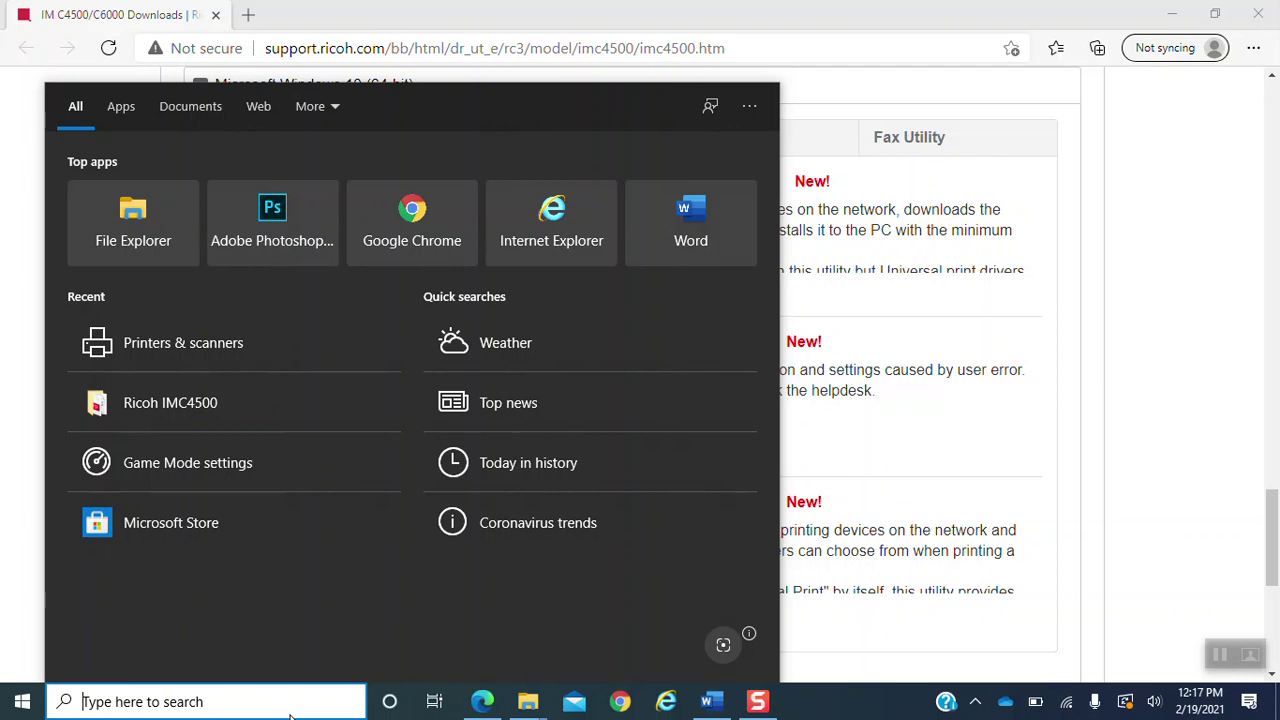
{"action": "type", "text": "prit"}
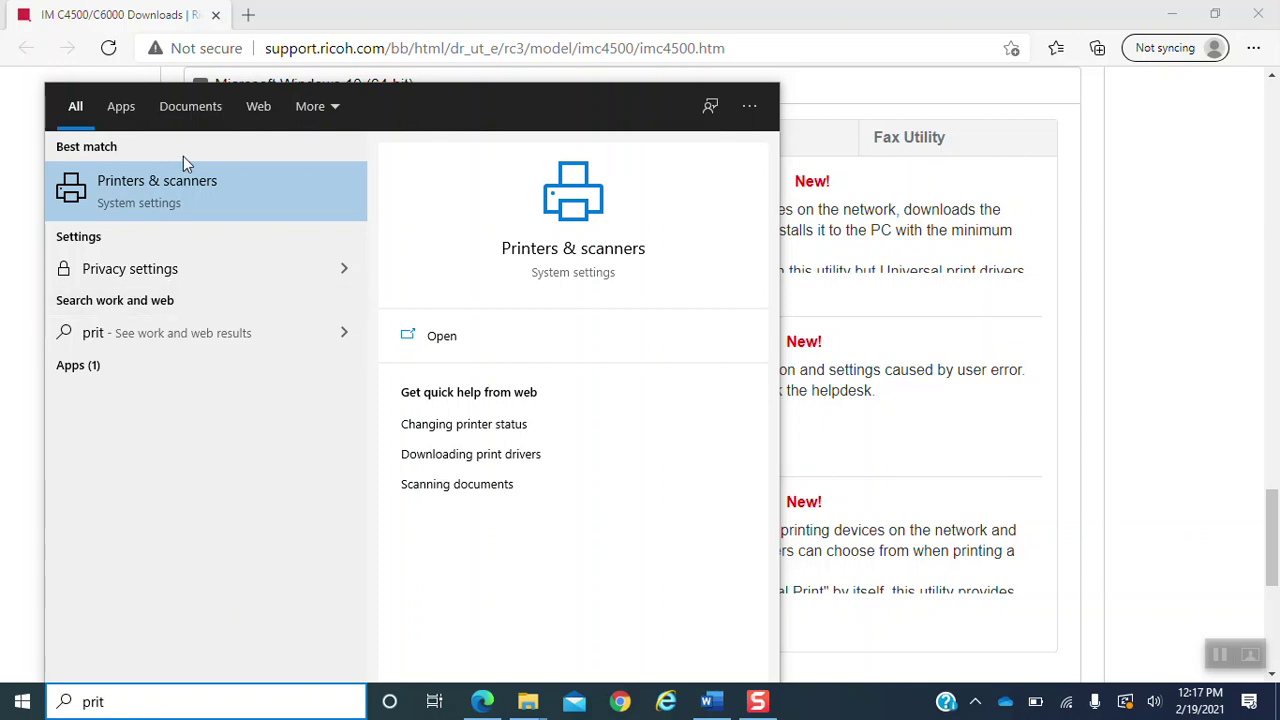
{"action": "left_click", "coordinate": [176, 211]}
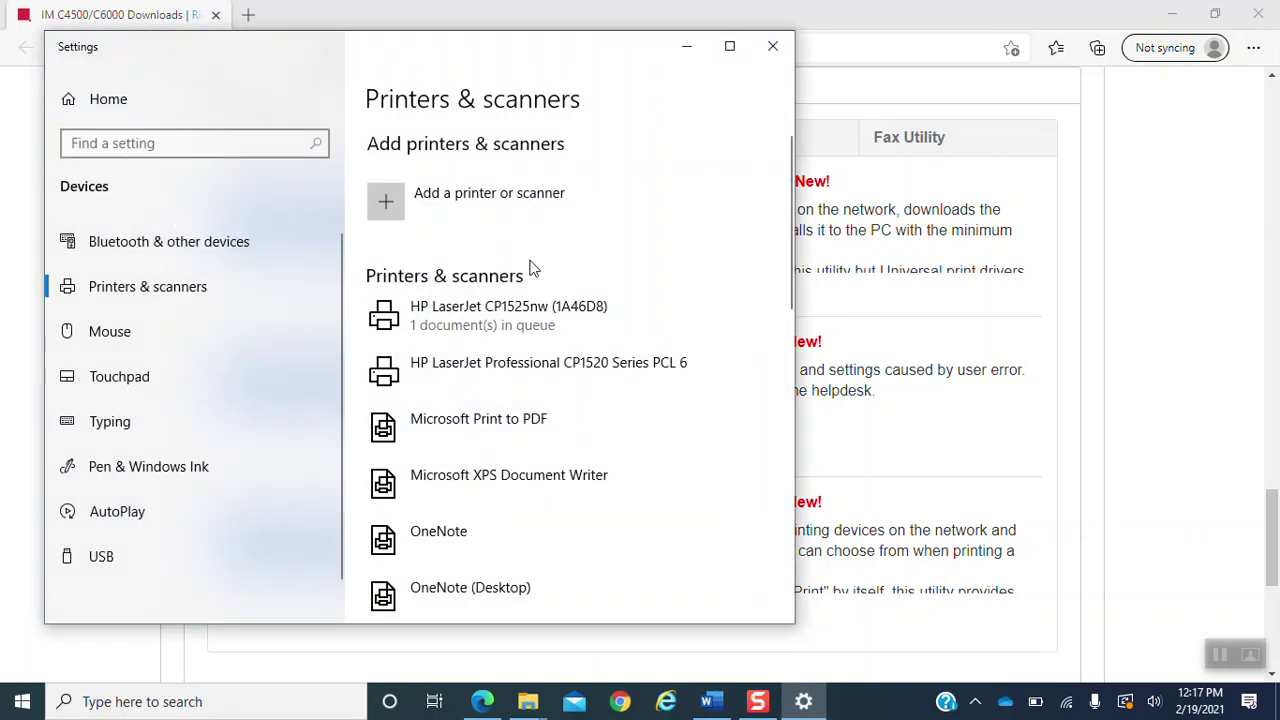
{"action": "left_click_drag", "start_coordinate": [793, 269], "coordinate": [781, 391]}
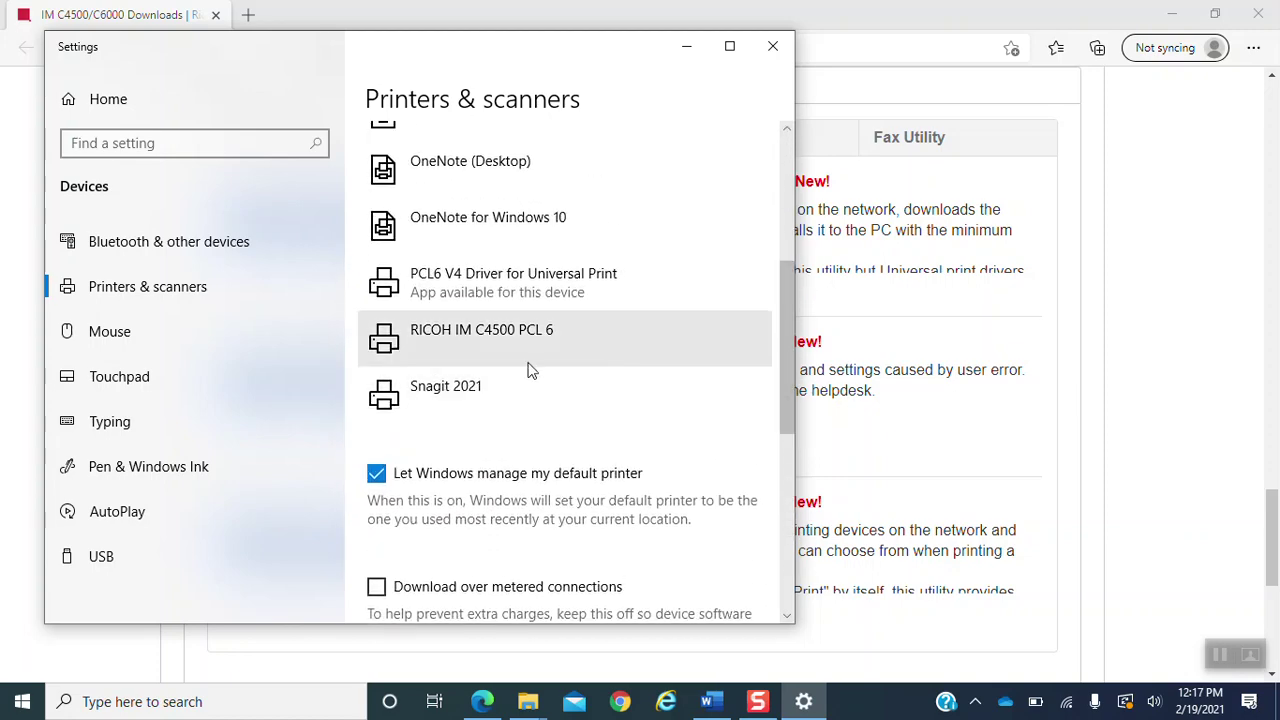
{"action": "left_click", "coordinate": [474, 347]}
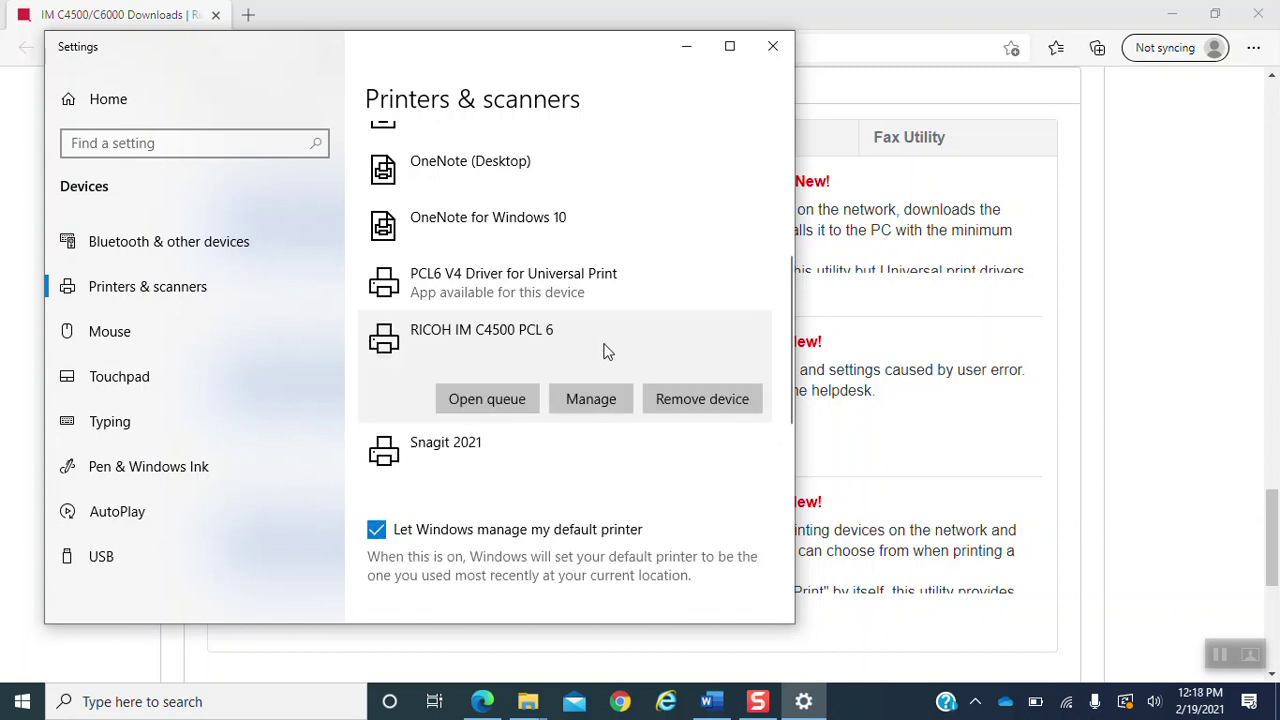
{"action": "left_click", "coordinate": [588, 397]}
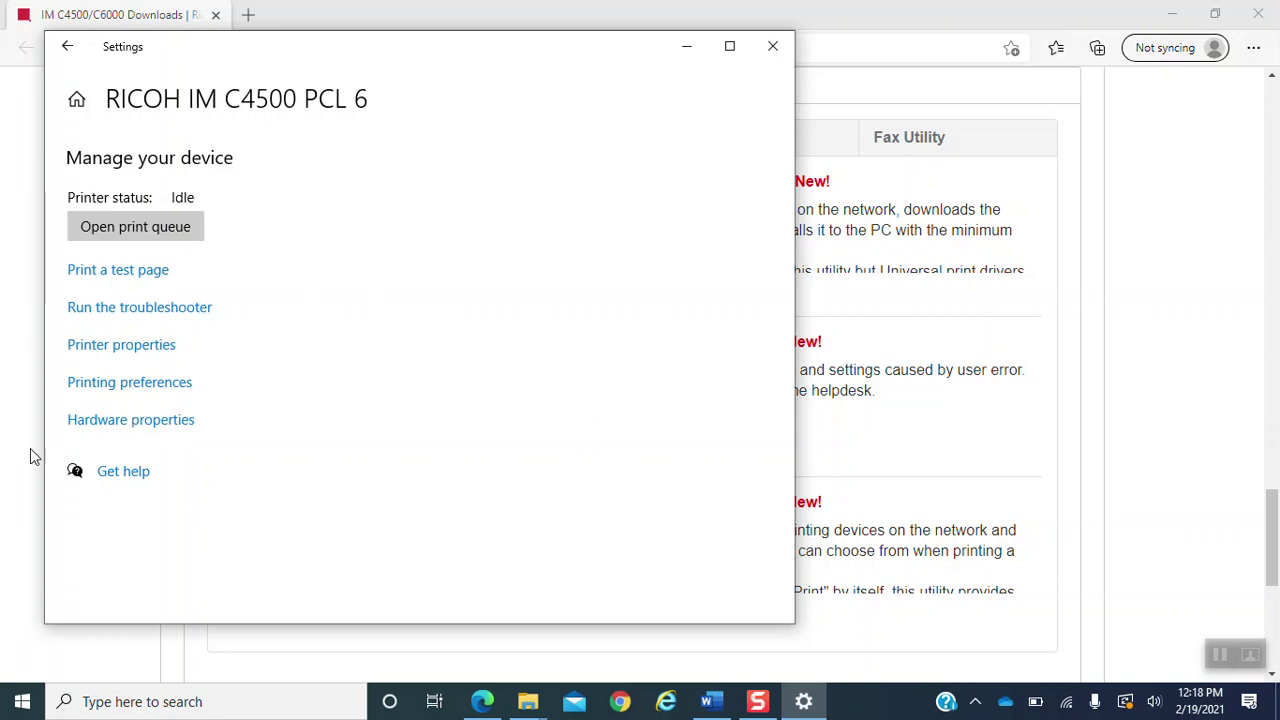
- Open the RICOH IM C4500 PCL 6 printing preferences on the Detailed Settings tab
{"action": "left_click", "coordinate": [116, 383]}
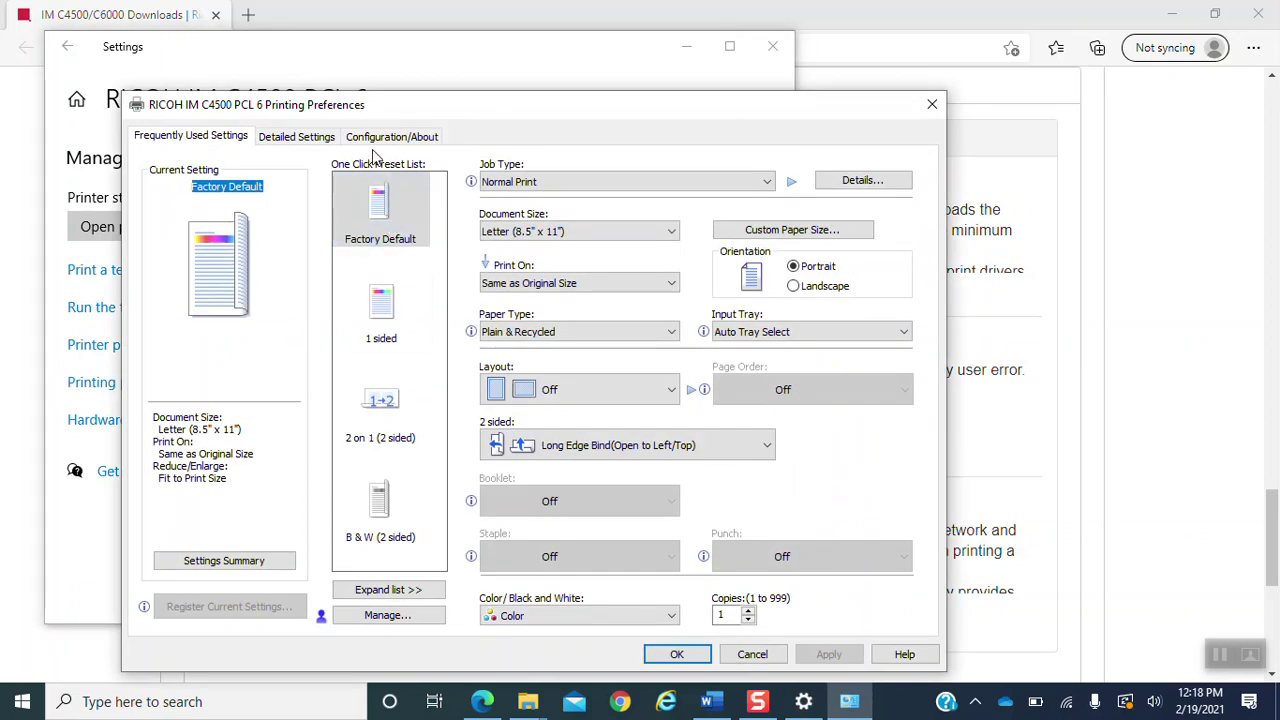
{"action": "left_click_drag", "start_coordinate": [419, 112], "coordinate": [471, 66]}
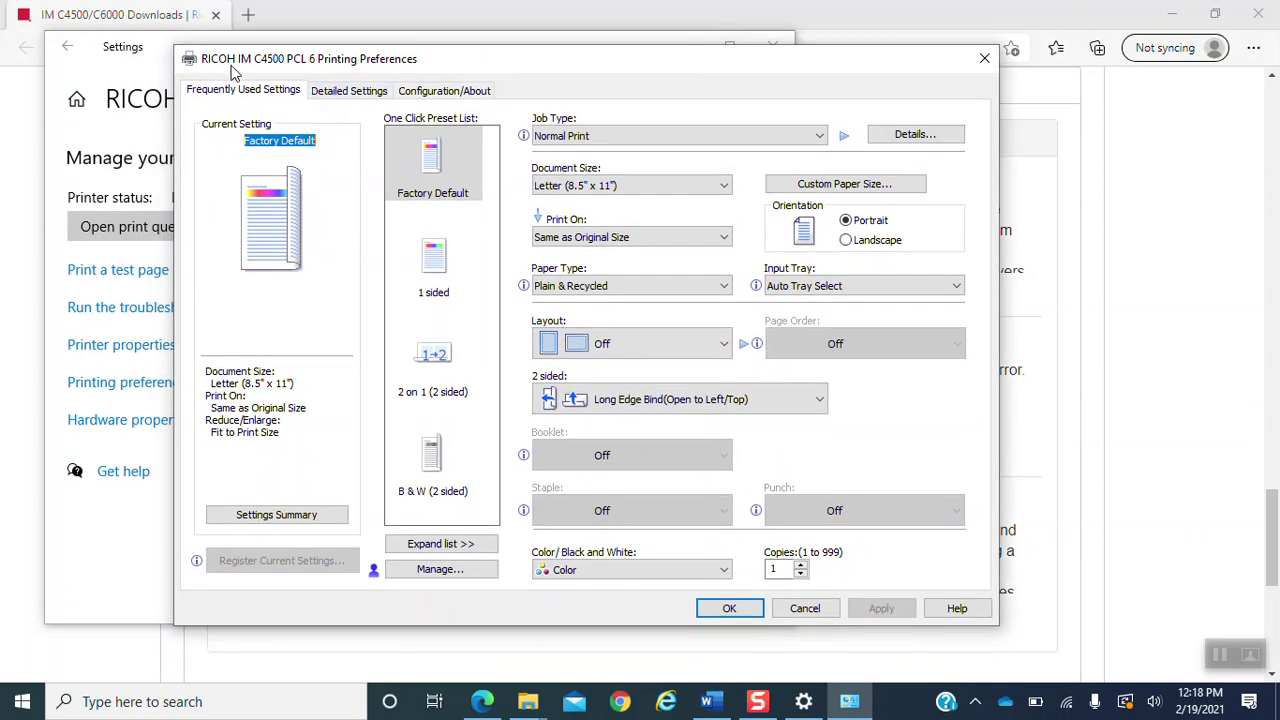
{"action": "left_click", "coordinate": [367, 97]}
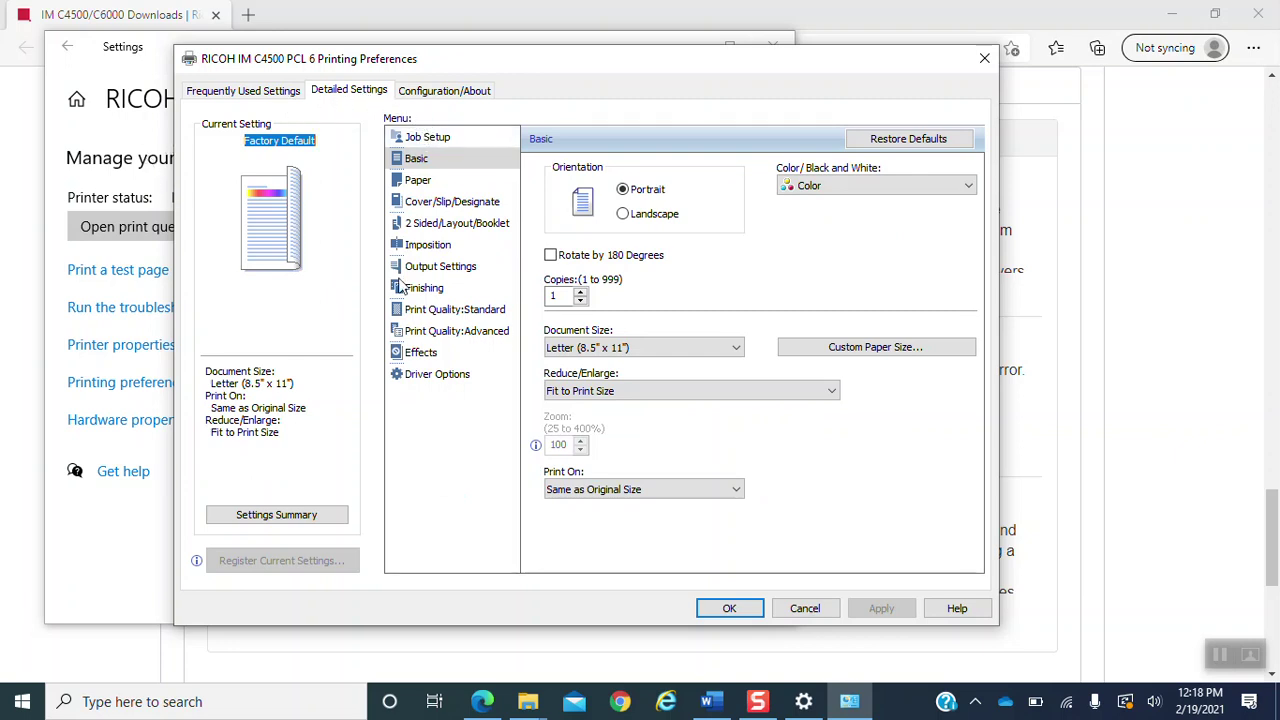
- Enter the user code under Job Setup, apply it, and close the printing preferences
{"action": "left_click", "coordinate": [433, 143]}
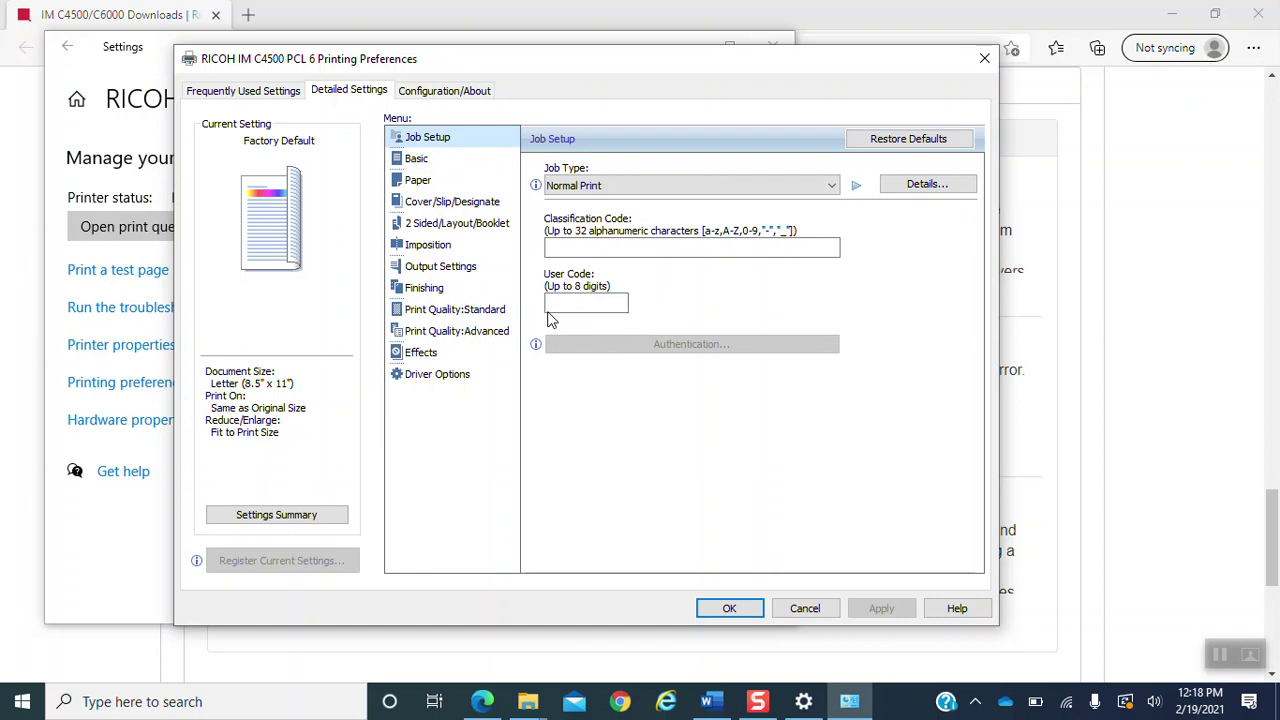
{"action": "left_click", "coordinate": [583, 307]}
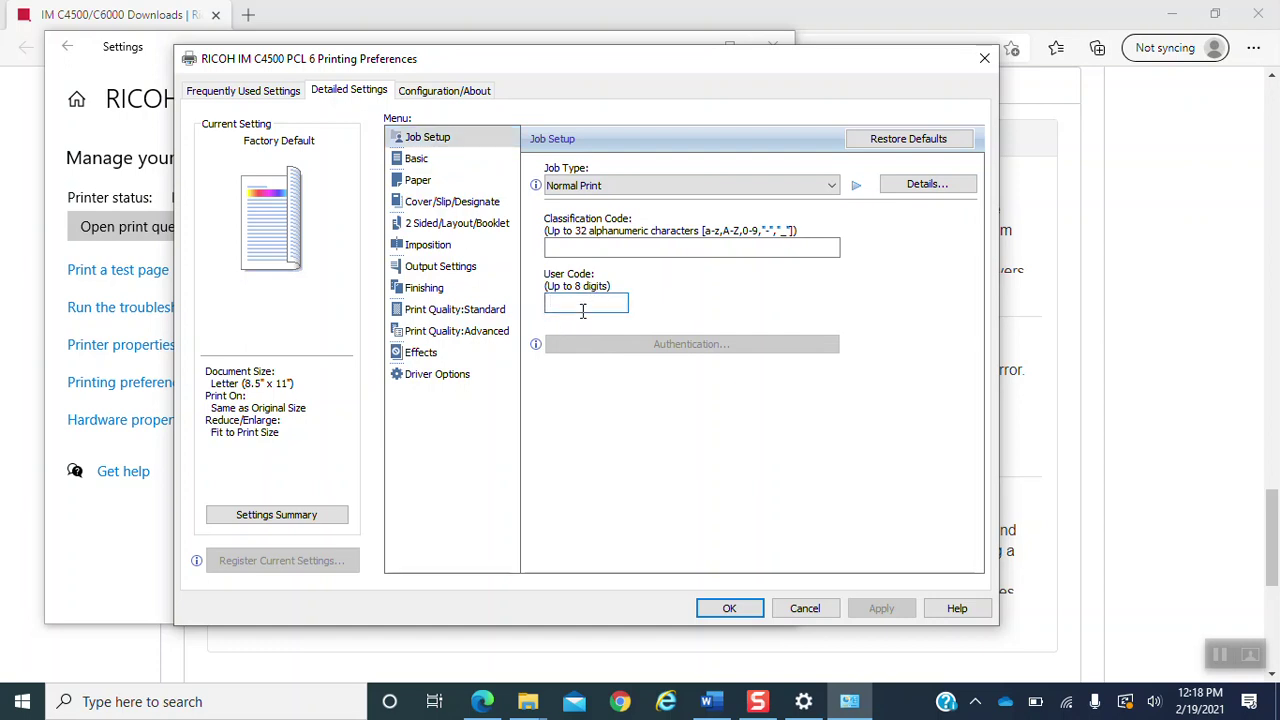
{"action": "type", "text": "1234"}
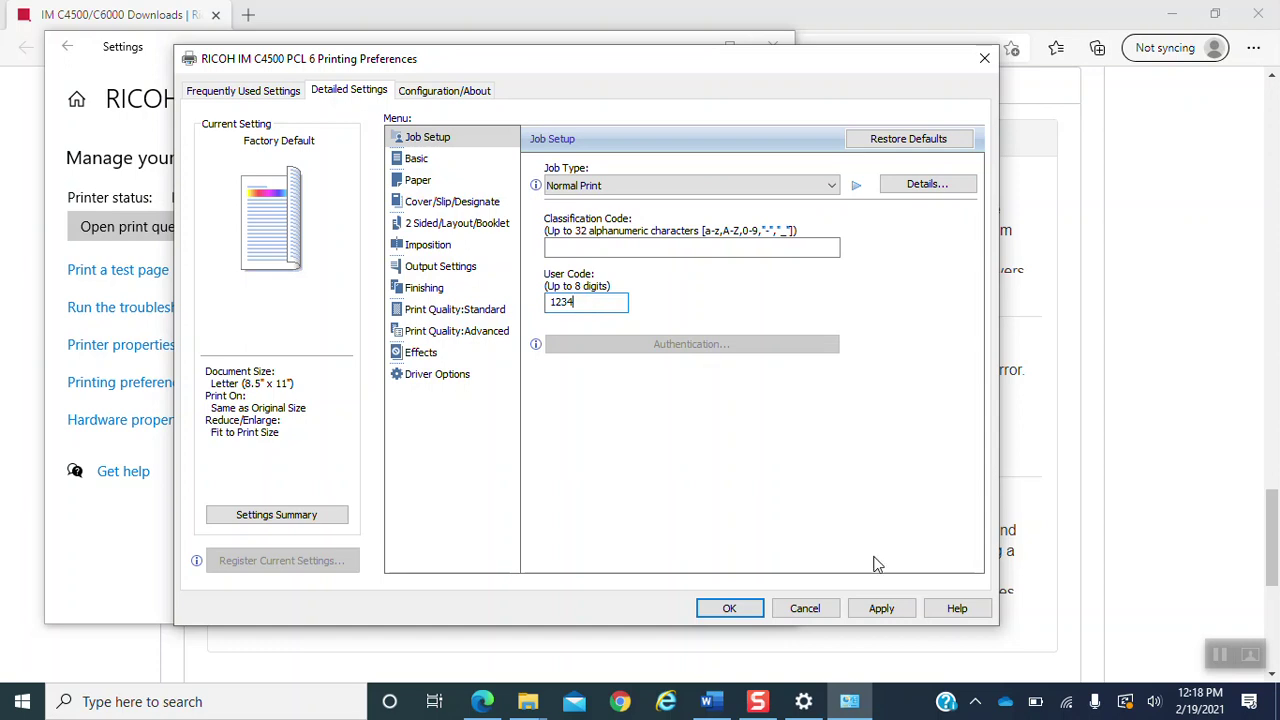
{"action": "left_click", "coordinate": [885, 608]}
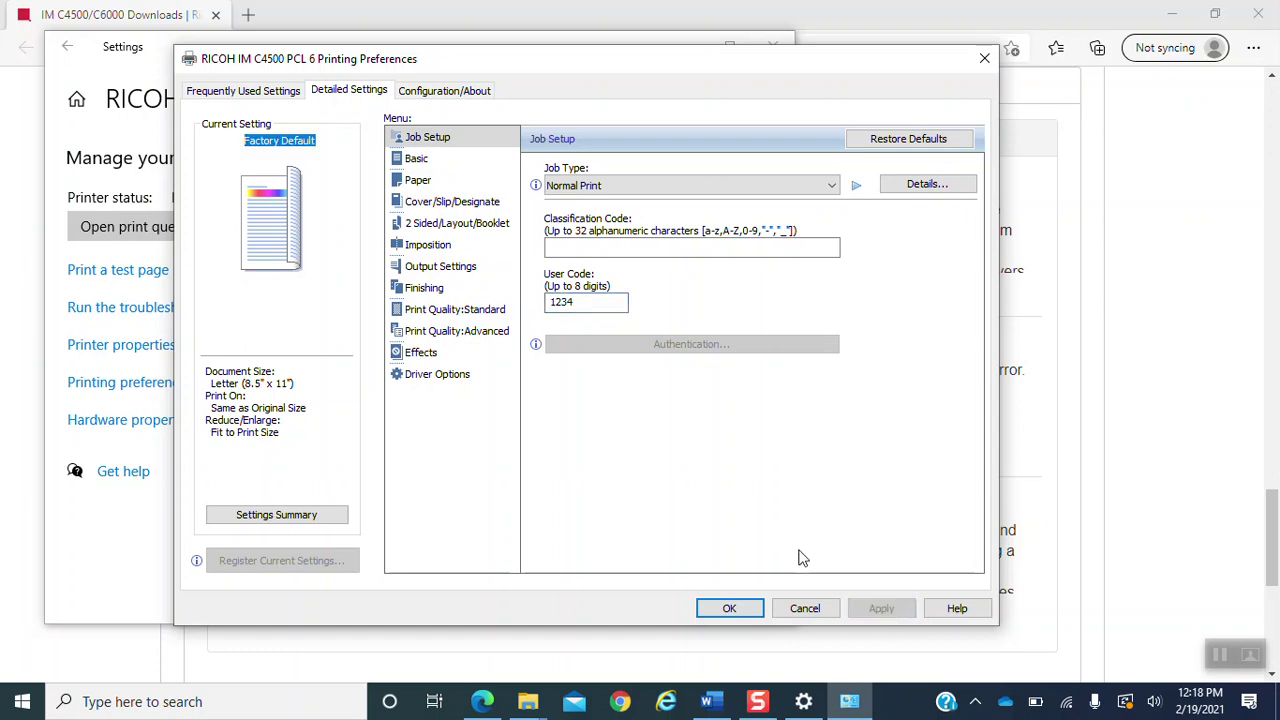
{"action": "left_click", "coordinate": [716, 614]}
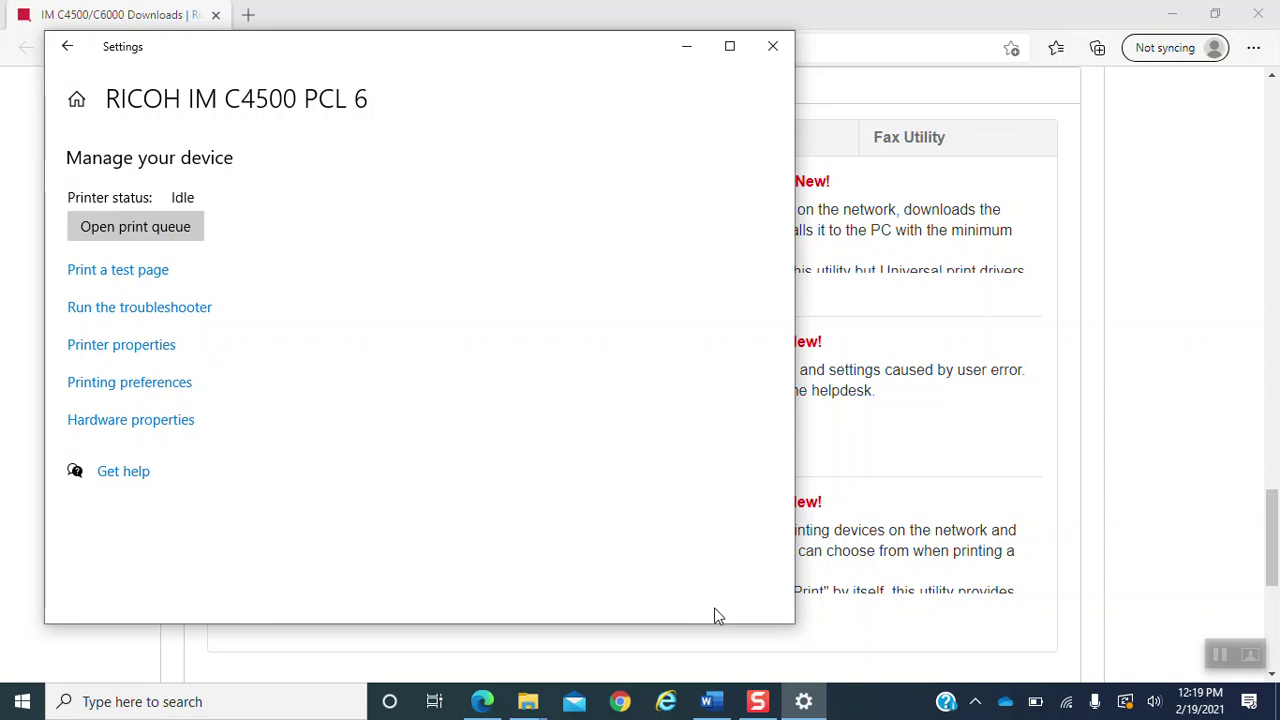
- Print a test page on the RICOH IM C4500 PCL 6 printer from its Manage your device page
{"action": "left_click", "coordinate": [126, 272]}
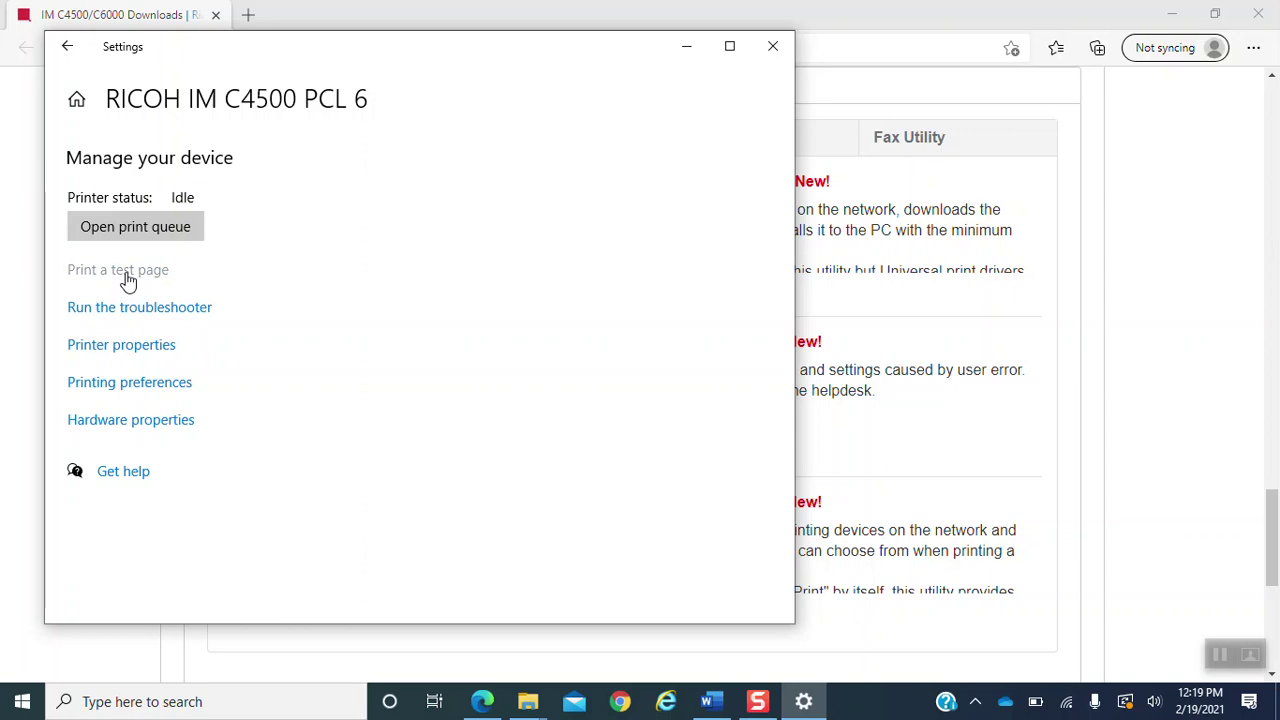